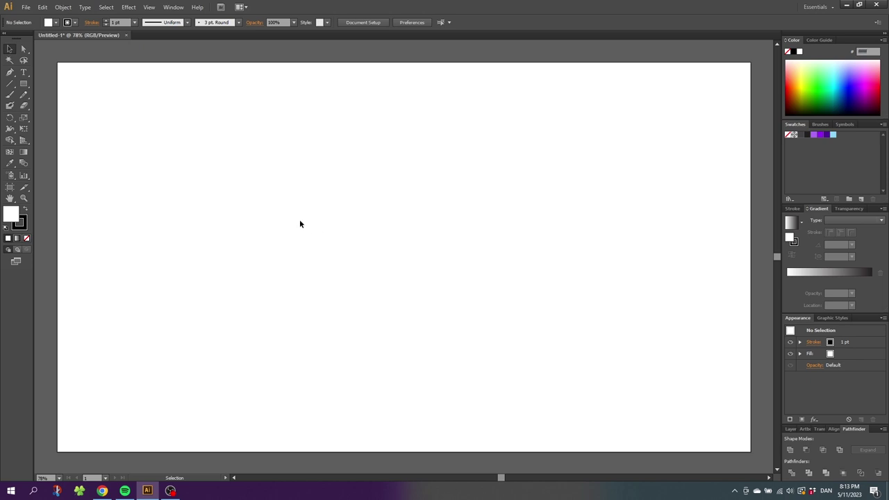
# Draw a circle with the Ellipse tool and set its width to 100 px.
pyautogui.moveTo(23, 83); pyautogui.dragTo(65, 104)
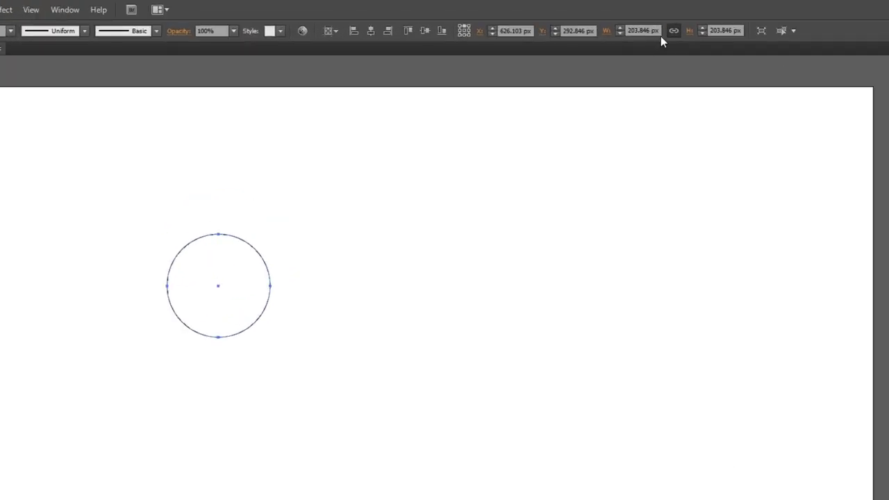
pyautogui.click(649, 31)
pyautogui.write('100')
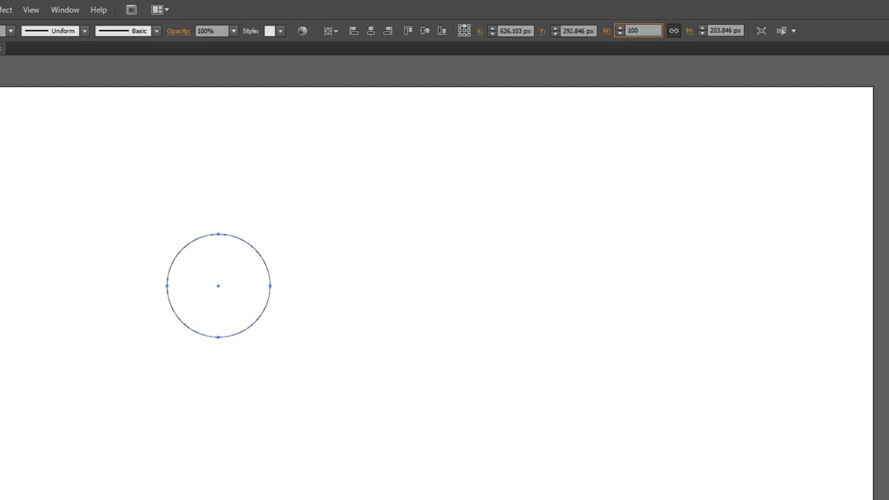
pyautogui.press('Return')
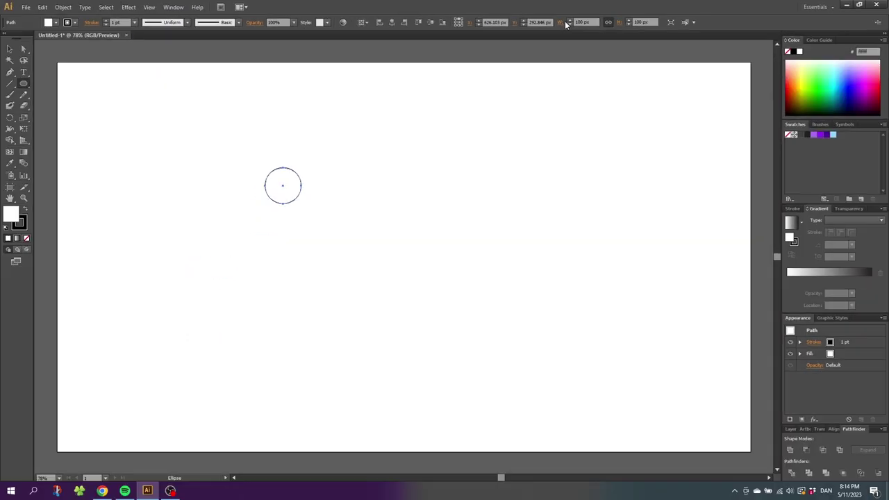
# Switch to the Selection tool to start duplicating the circle into a 3×3 grid.
pyautogui.click(9, 49)
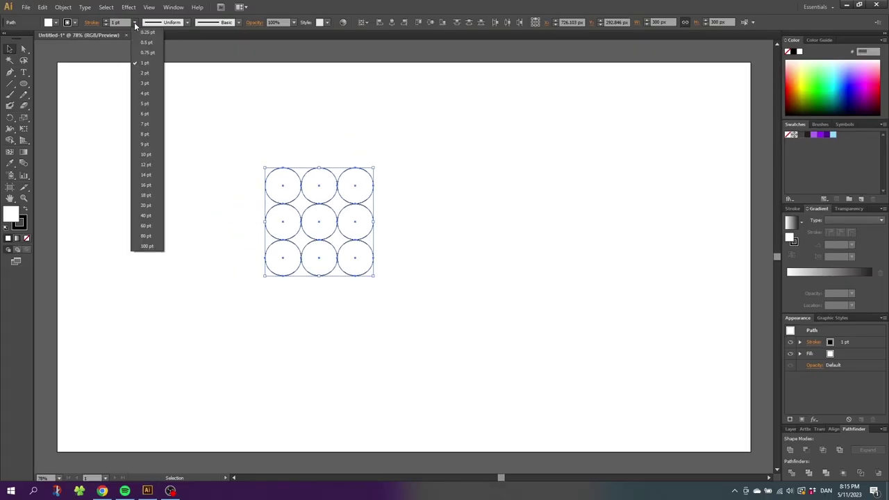
# Give the circles a 20 pt stroke, merge them with Shape Builder, and expand fill and stroke.
pyautogui.click(146, 206)
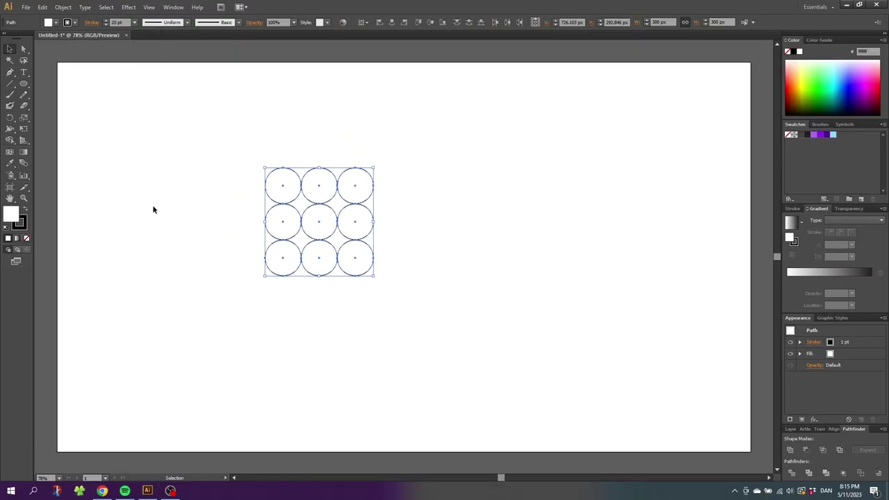
pyautogui.click(12, 141)
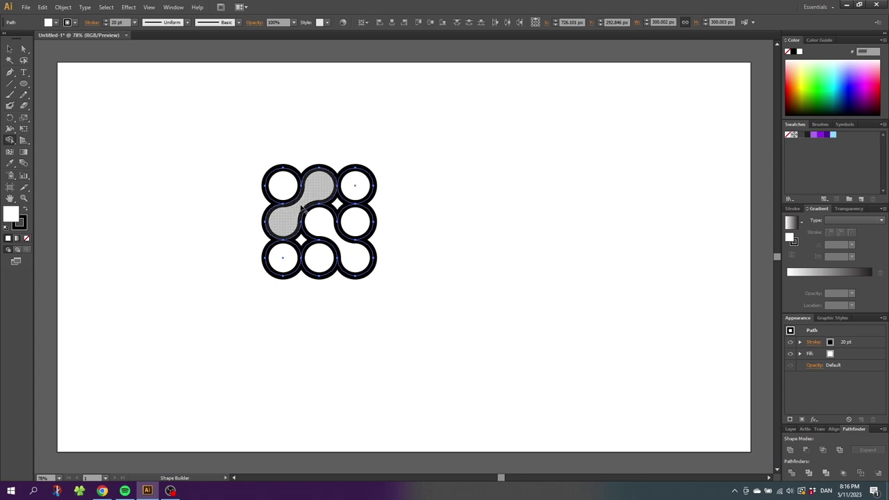
pyautogui.click(62, 7)
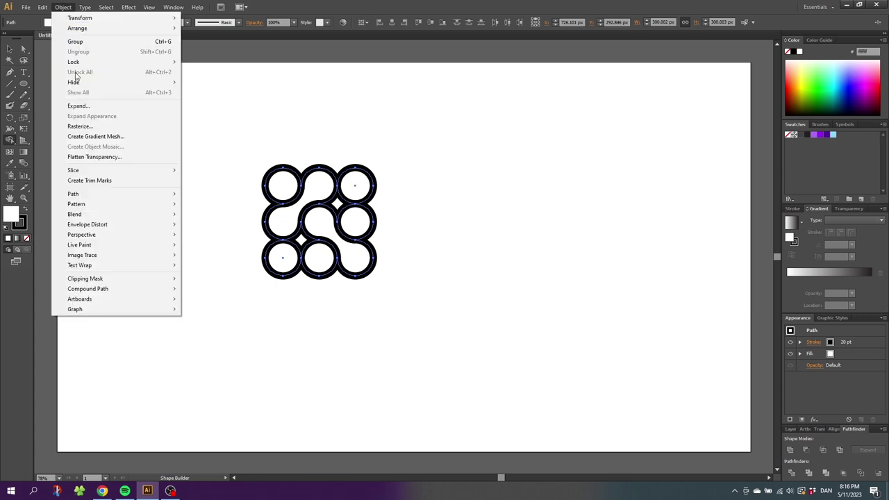
pyautogui.click(83, 109)
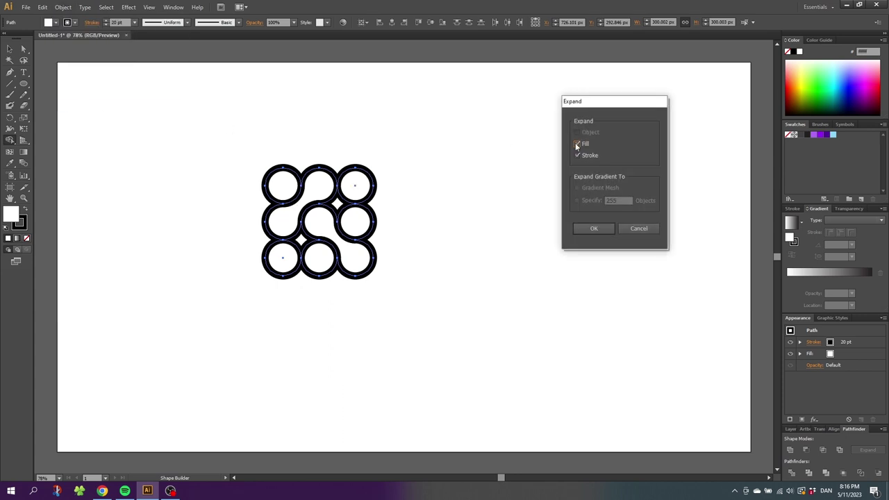
pyautogui.click(591, 228)
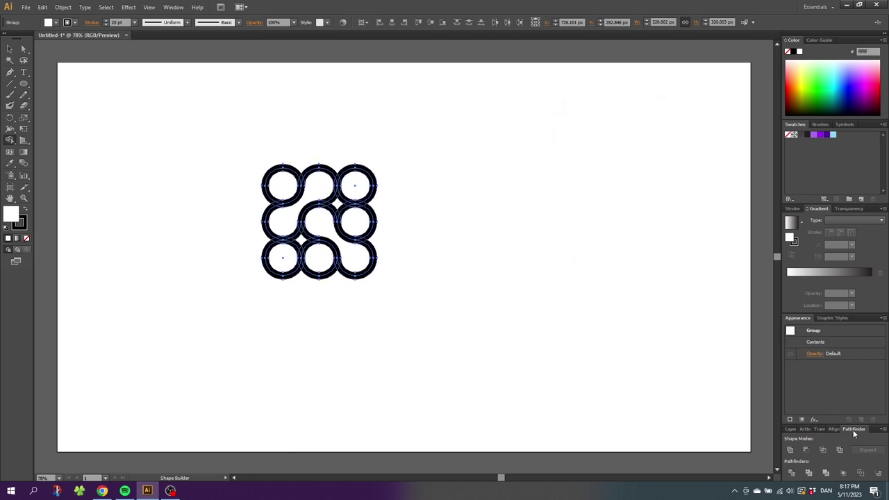
# Trim the ring artwork with Pathfinder and ungroup it into separate paths.
pyautogui.click(173, 7)
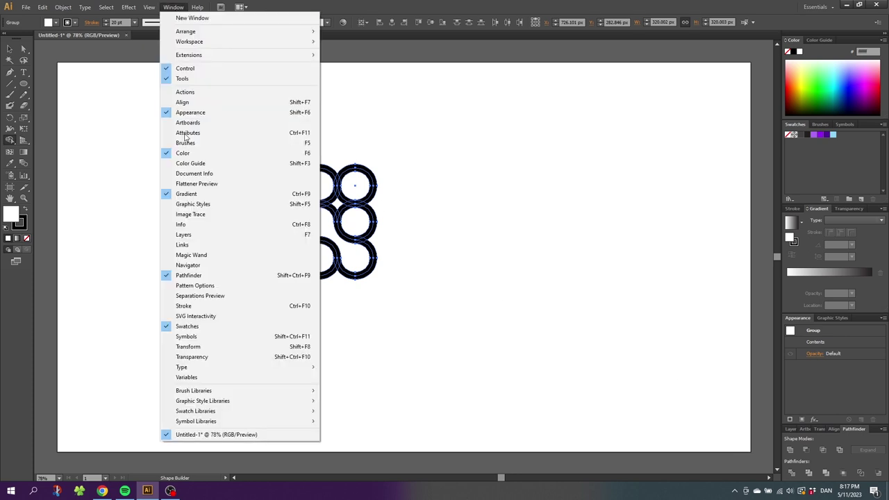
pyautogui.click(212, 277)
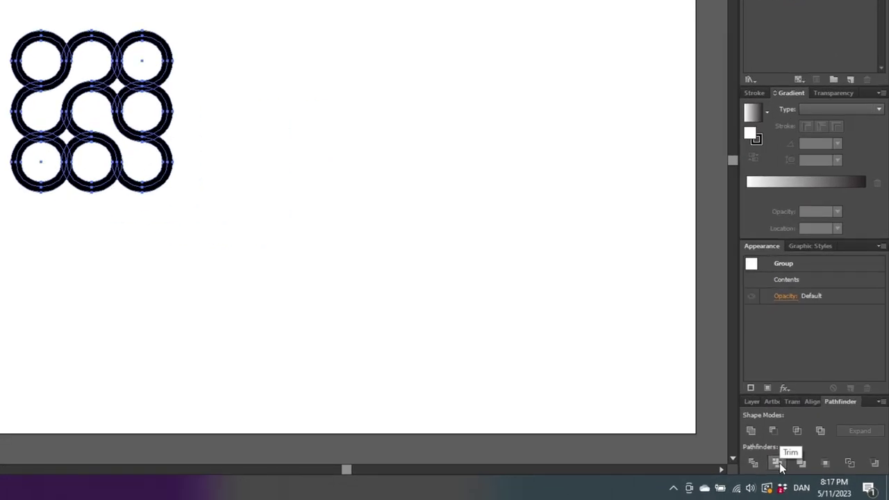
pyautogui.click(780, 468)
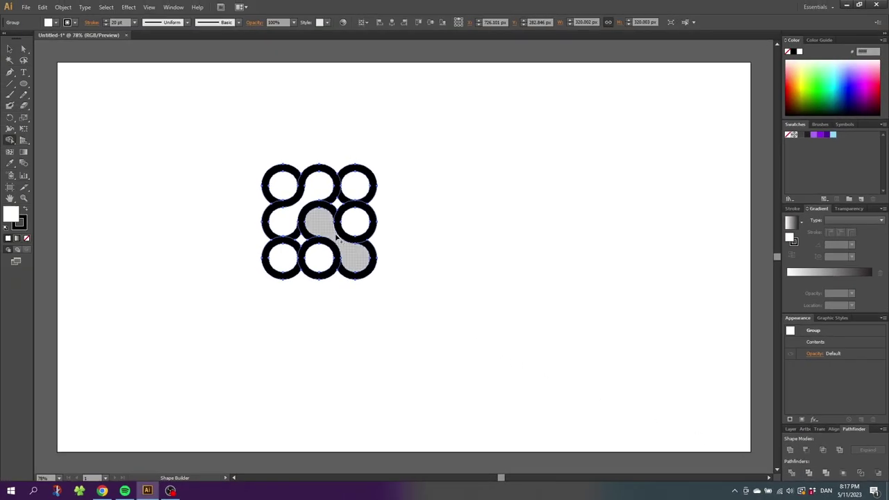
pyautogui.rightClick(334, 237)
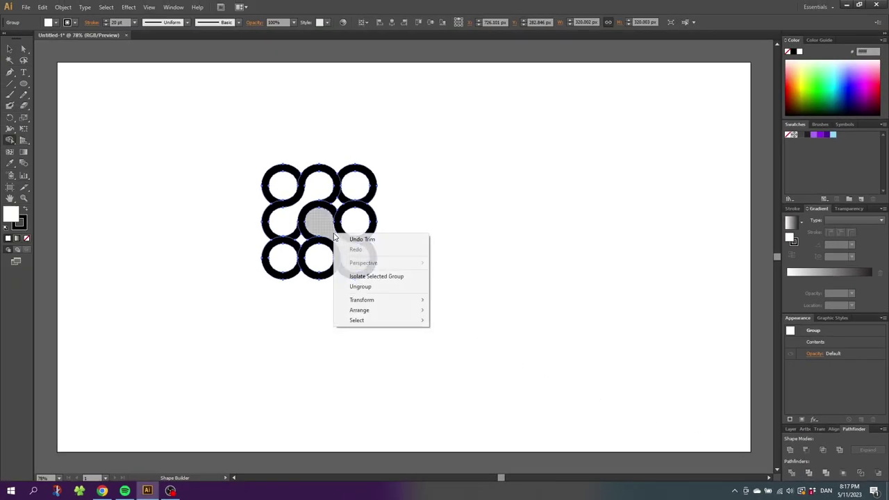
pyautogui.click(362, 288)
pyautogui.click(10, 48)
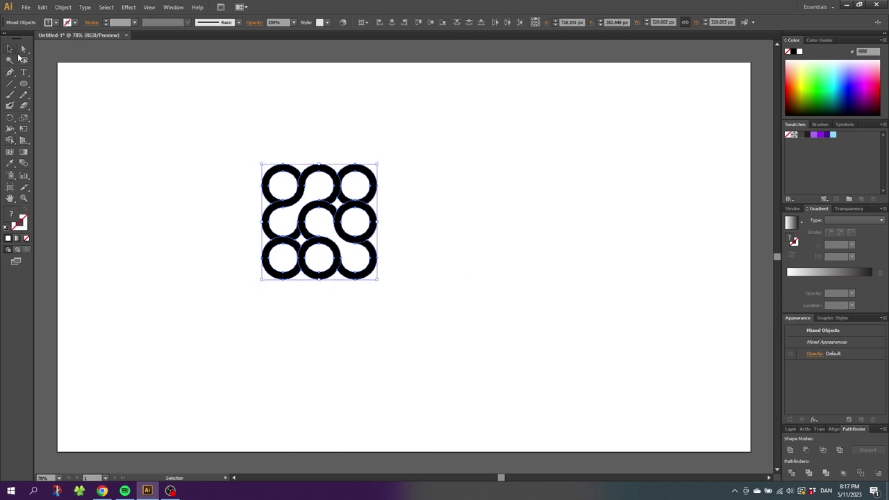
# Move the inner linked shape aside, fill it dark grey, and delete the black ring pattern.
pyautogui.click(321, 141)
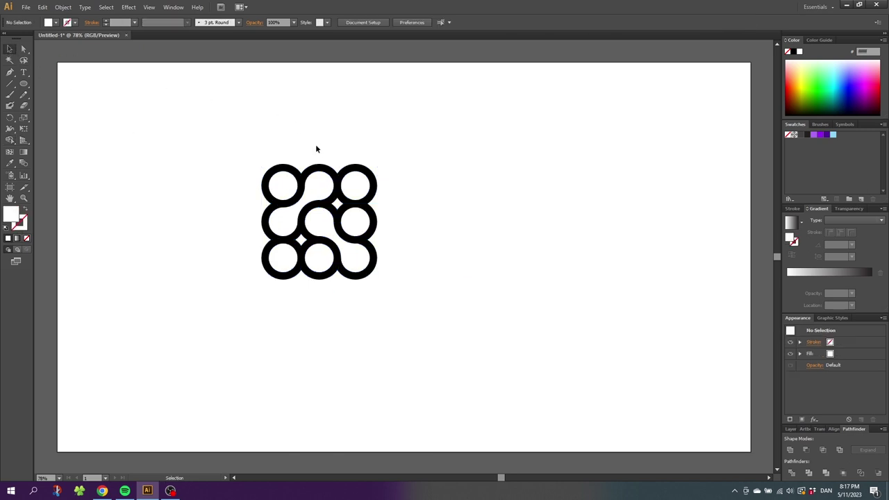
pyautogui.click(321, 188)
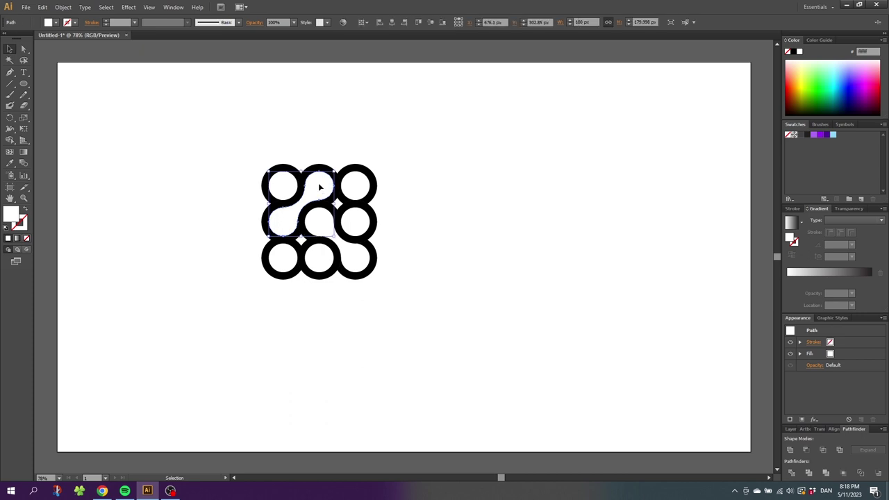
pyautogui.click(309, 224)
pyautogui.moveTo(310, 225); pyautogui.dragTo(453, 216)
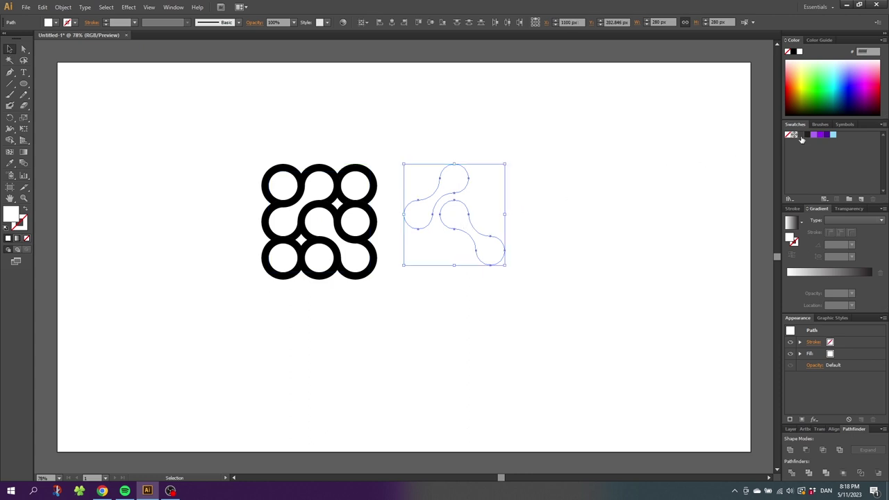
pyautogui.click(801, 135)
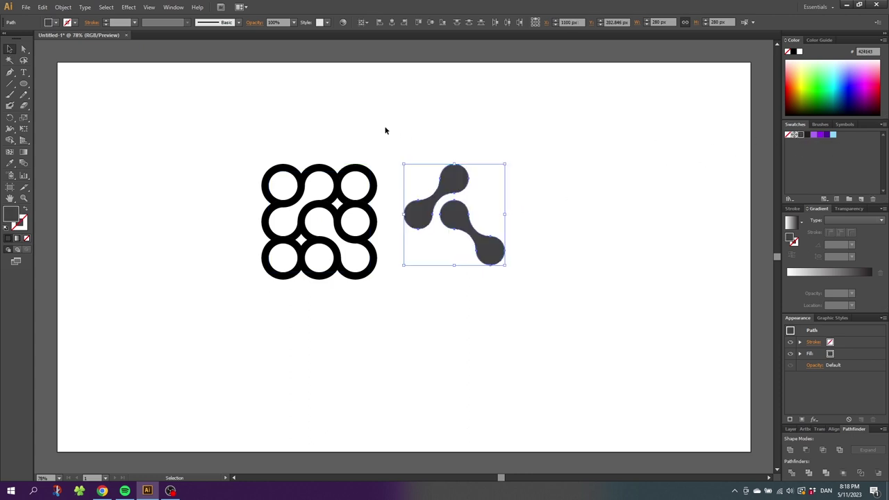
pyautogui.moveTo(386, 129); pyautogui.dragTo(224, 315)
pyautogui.press('Delete')
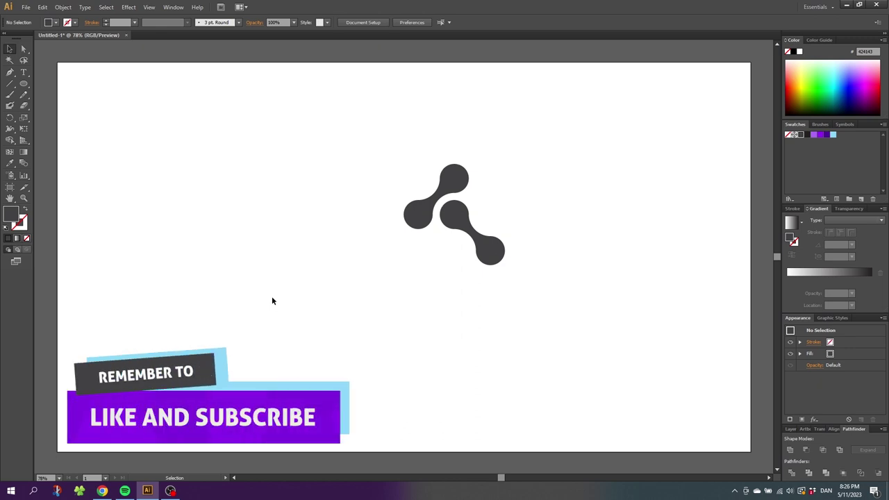
# Place the grey shape top-left and copy it repeatedly 200 px right (vertical 0) into a row.
pyautogui.moveTo(339, 137); pyautogui.dragTo(542, 305)
pyautogui.moveTo(451, 213); pyautogui.dragTo(123, 120)
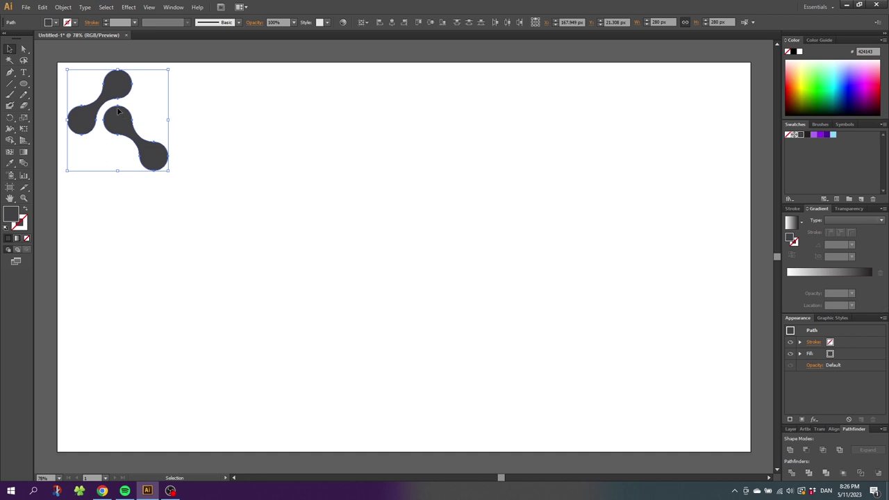
pyautogui.click(63, 7)
pyautogui.moveTo(70, 21)
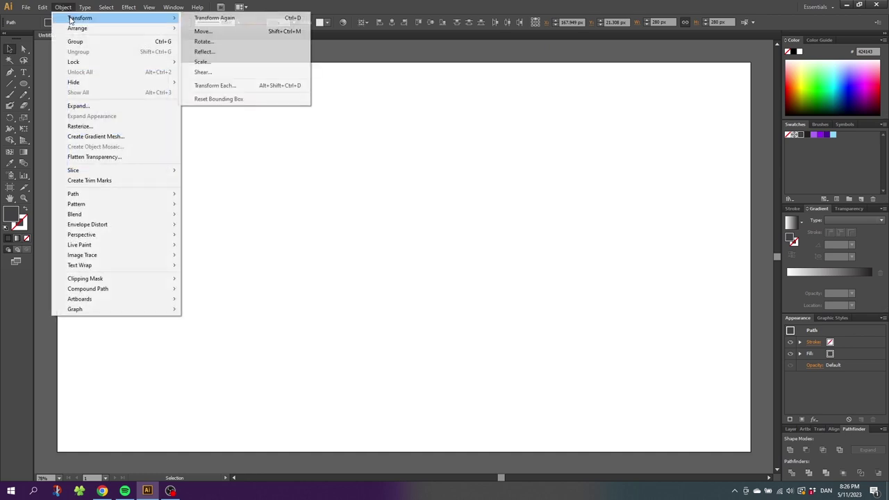
pyautogui.click(198, 32)
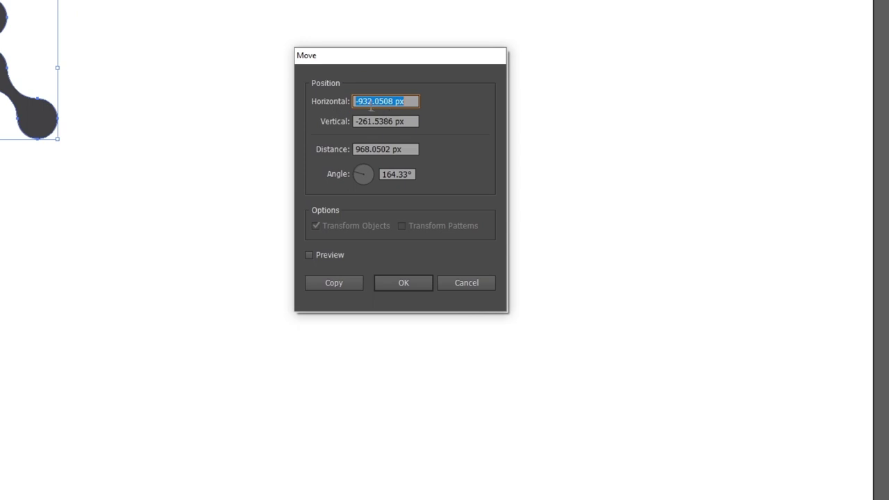
pyautogui.write('200')
pyautogui.press('Tab')
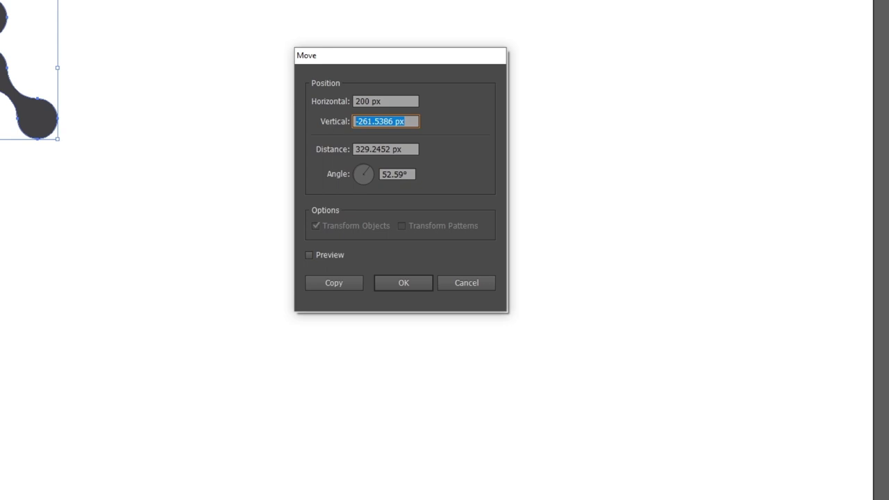
pyautogui.write('0')
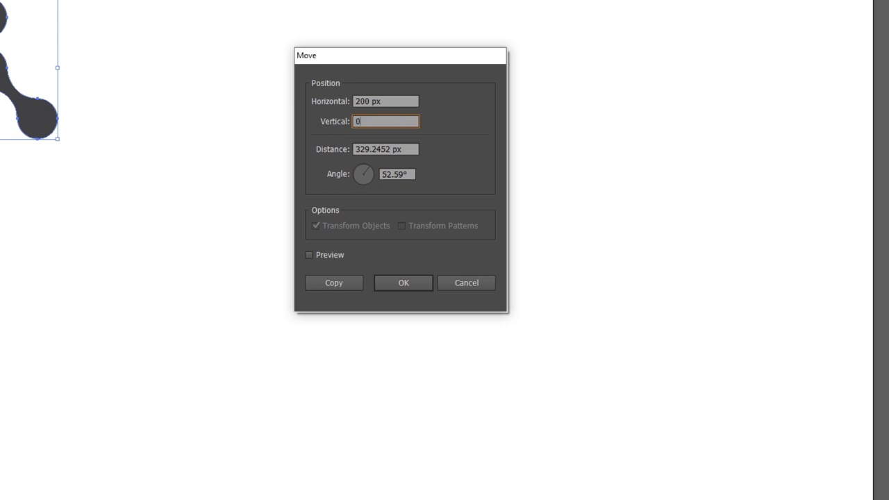
pyautogui.click(329, 286)
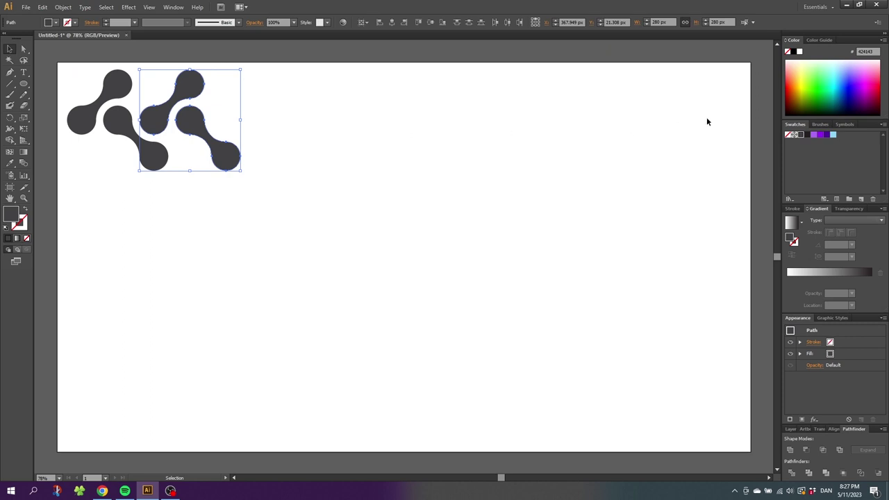
pyautogui.hotkey('ctrl', 'd')
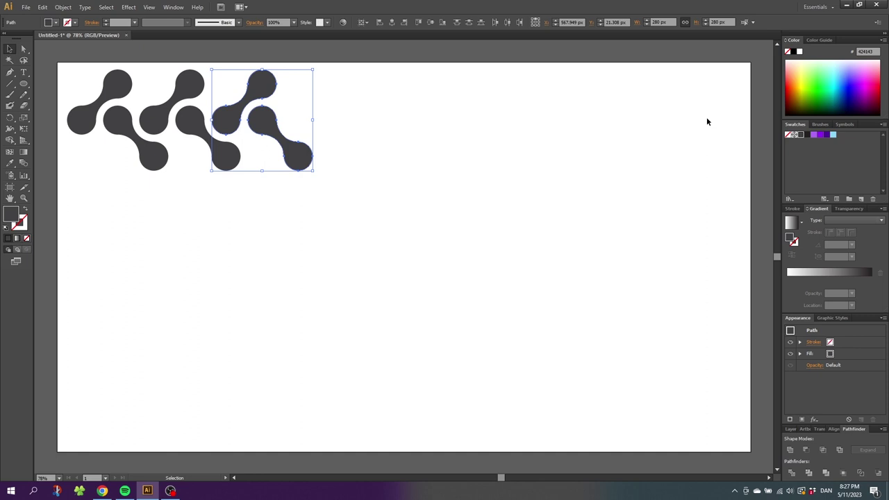
pyautogui.hotkey('ctrl', 'd')
pyautogui.hotkey('ctrl', 'd')
pyautogui.hotkey('ctrl', 'd')
pyautogui.hotkey('ctrl', 'd')
pyautogui.hotkey('ctrl', 'd')
pyautogui.hotkey('ctrl', 'd')
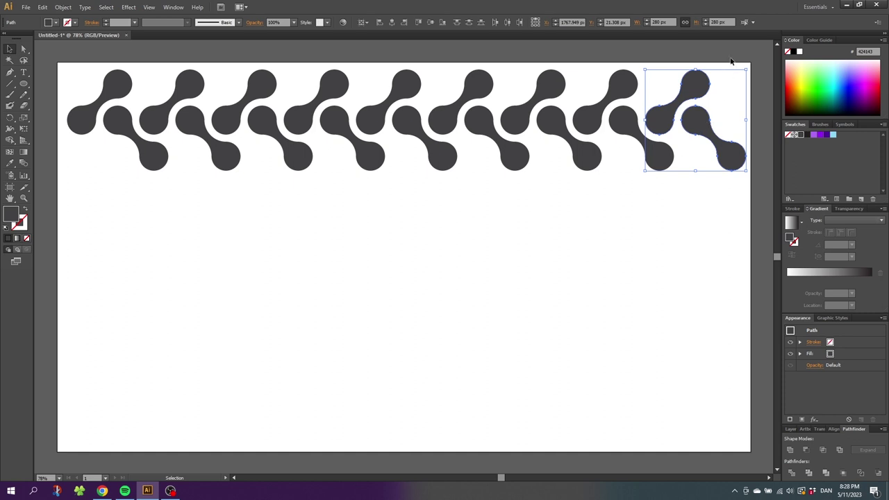
# Copy the whole row down by 200 px (horizontal 0) and repeat to add more rows.
pyautogui.moveTo(730, 57); pyautogui.dragTo(98, 180)
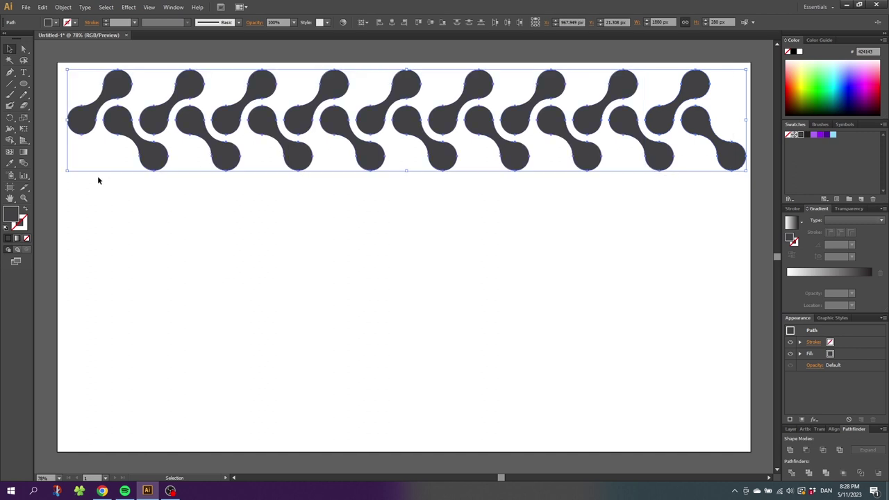
pyautogui.click(65, 8)
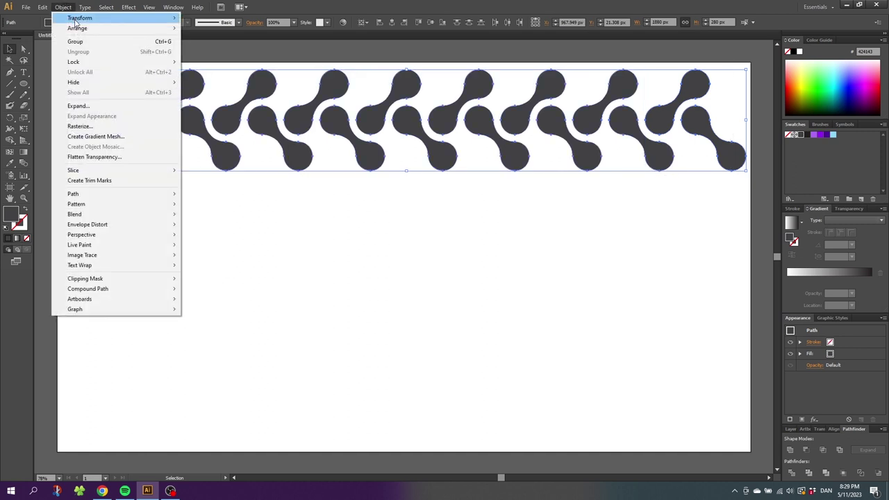
pyautogui.moveTo(77, 20)
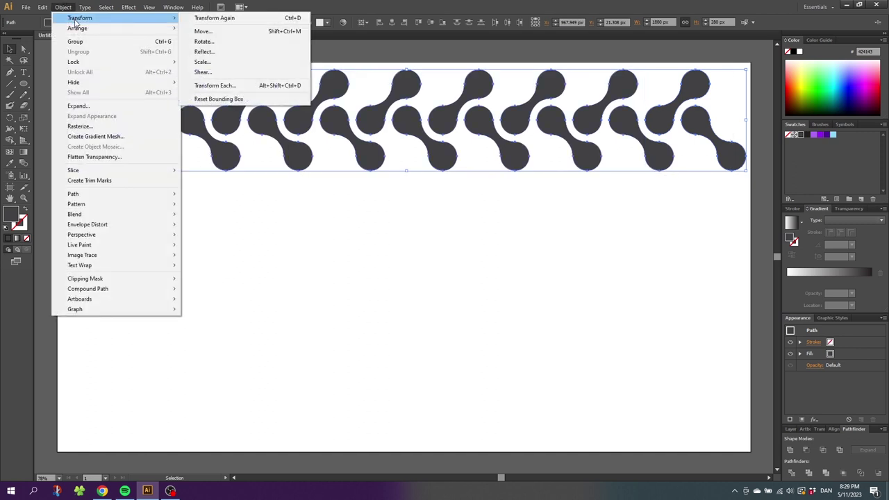
pyautogui.click(217, 34)
pyautogui.write('0')
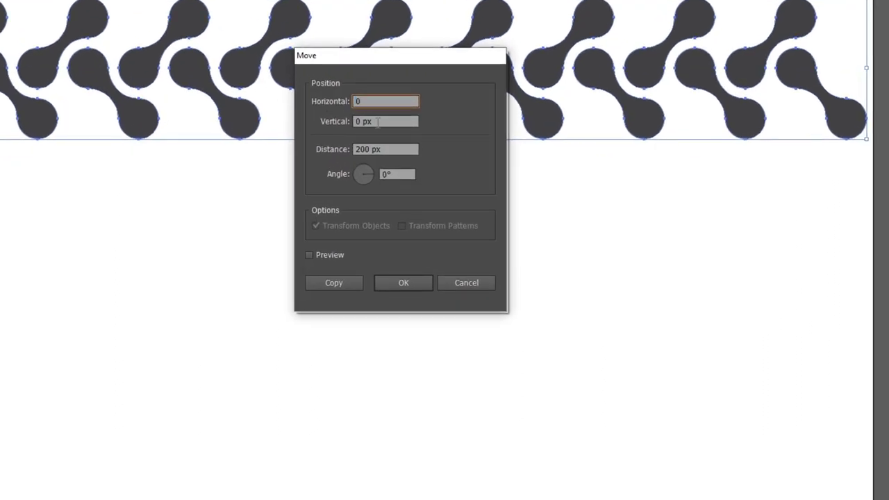
pyautogui.press('Tab')
pyautogui.write('200')
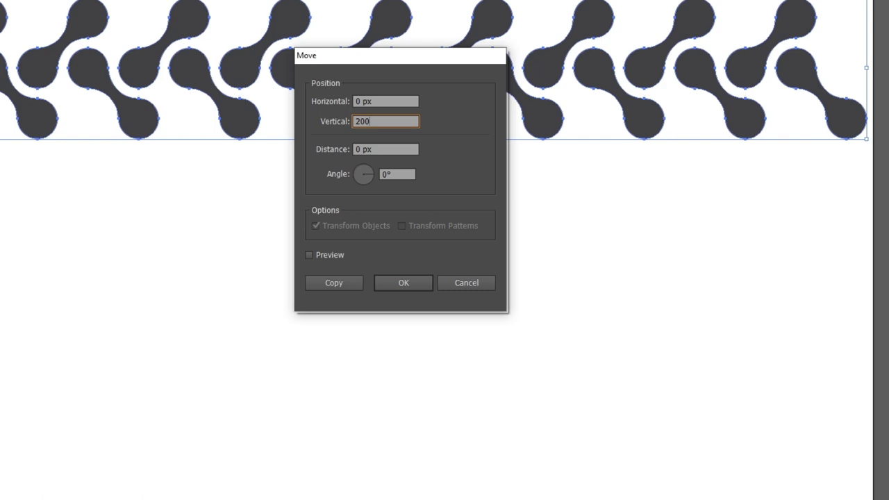
pyautogui.click(354, 281)
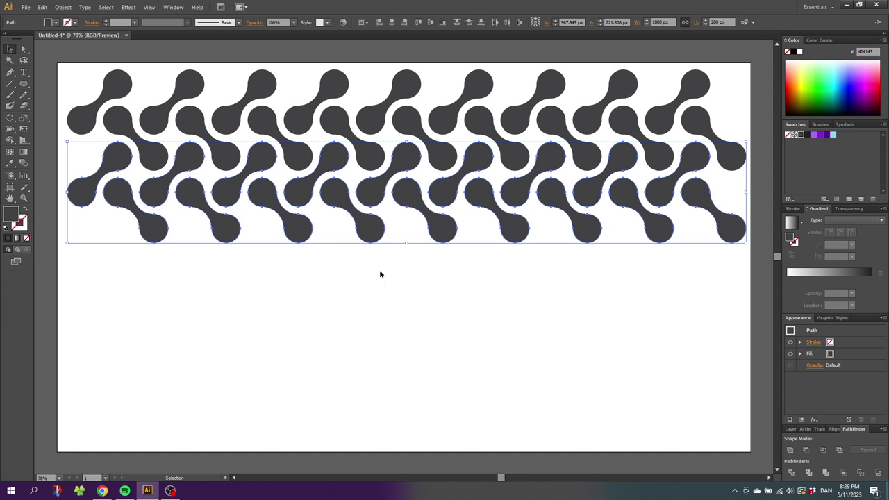
pyautogui.hotkey('ctrl', 'd')
pyautogui.hotkey('ctrl', 'd')
pyautogui.hotkey('ctrl', 'd')
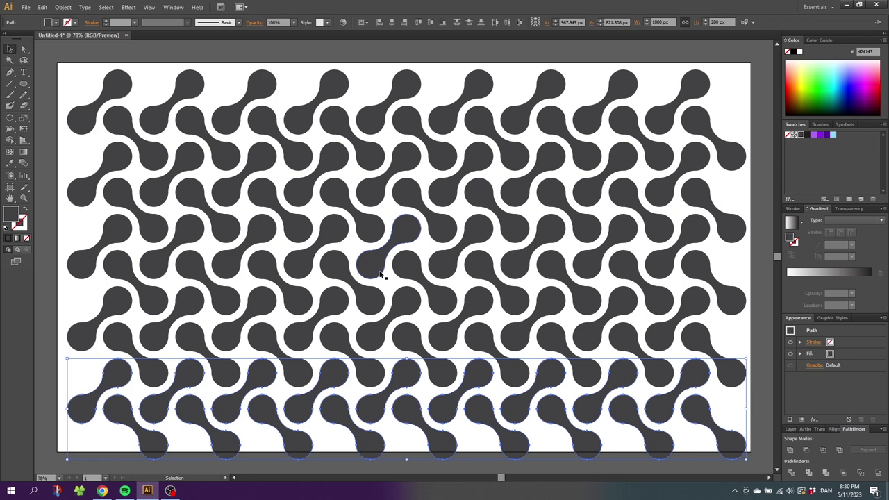
# Recolour five scattered dumbbells with purple, light purple and light blue swatches.
pyautogui.click(570, 139)
pyautogui.click(819, 134)
pyautogui.click(388, 174)
pyautogui.click(832, 134)
pyautogui.click(243, 105)
pyautogui.click(813, 134)
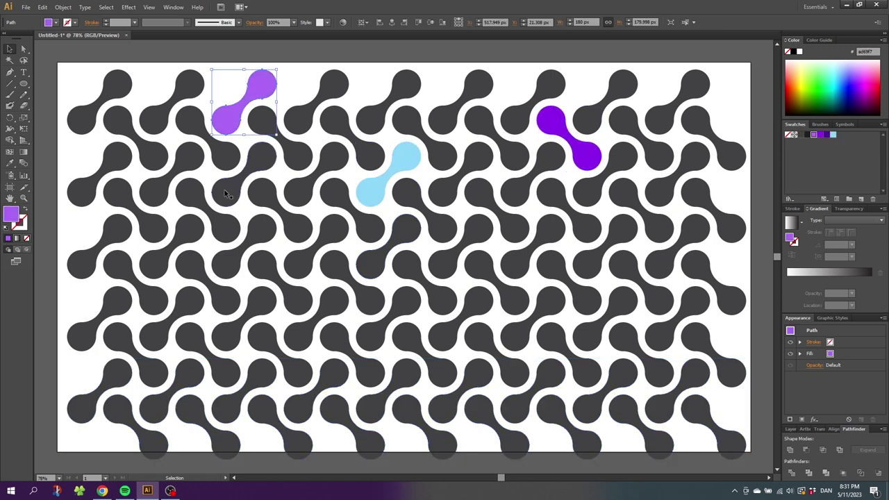
pyautogui.click(209, 208)
pyautogui.click(820, 134)
pyautogui.click(243, 320)
pyautogui.click(833, 134)
# Recolour more dumbbells, including a dark purple and a light-blue left-edge one, then select all artwork.
pyautogui.click(533, 246)
pyautogui.click(813, 134)
pyautogui.click(424, 284)
pyautogui.click(820, 134)
pyautogui.click(533, 403)
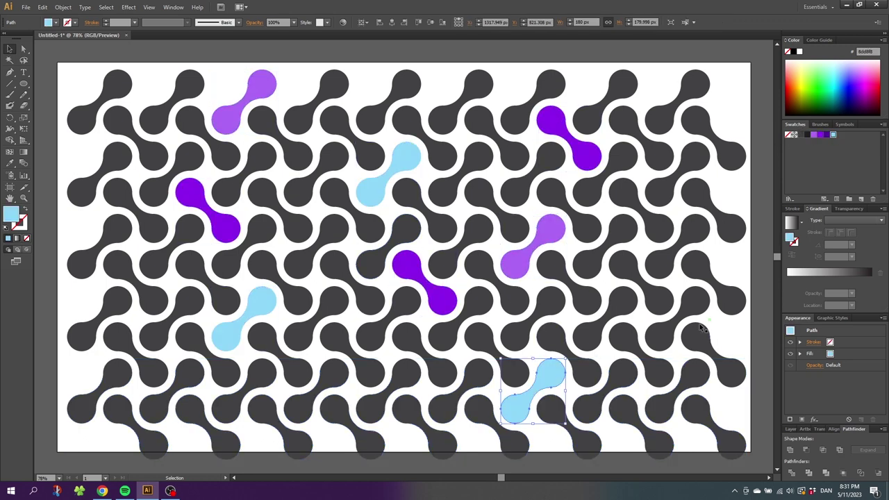
pyautogui.click(713, 354)
pyautogui.click(120, 411)
pyautogui.click(819, 134)
pyautogui.click(87, 250)
pyautogui.click(832, 134)
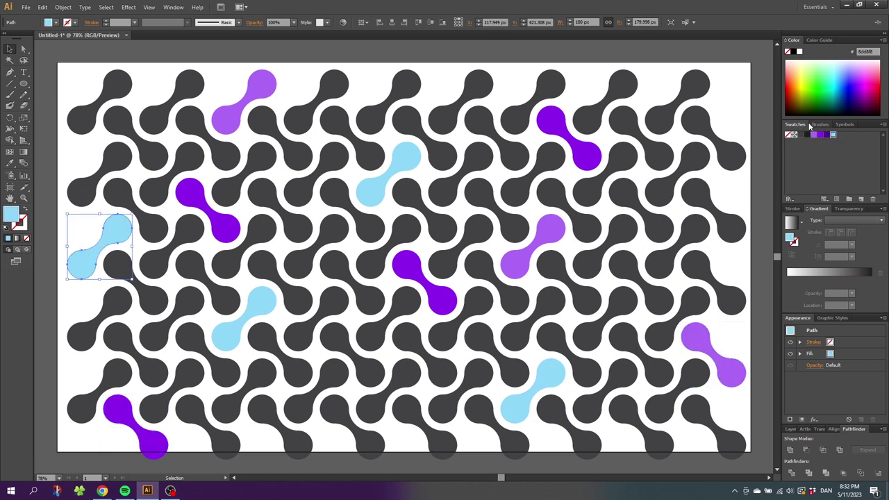
pyautogui.moveTo(749, 76); pyautogui.dragTo(64, 460)
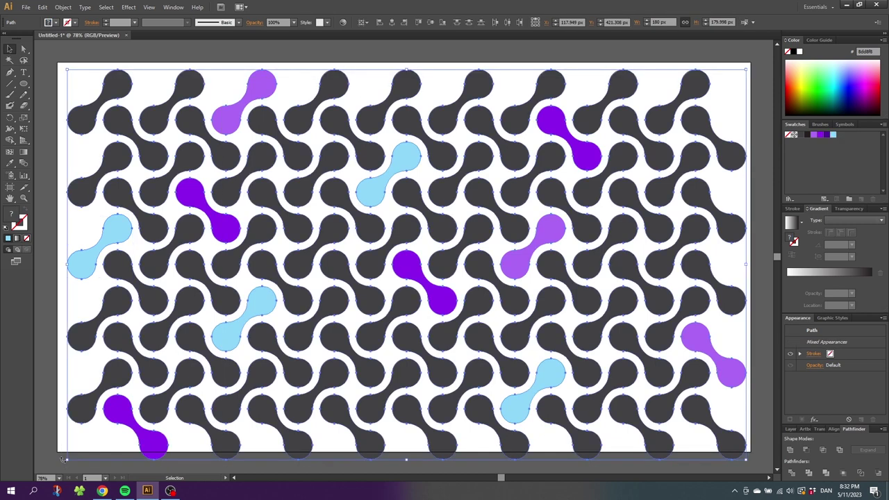
# Make a pattern from the selected artwork and zoom out to view the repeats.
pyautogui.click(62, 7)
pyautogui.moveTo(112, 204)
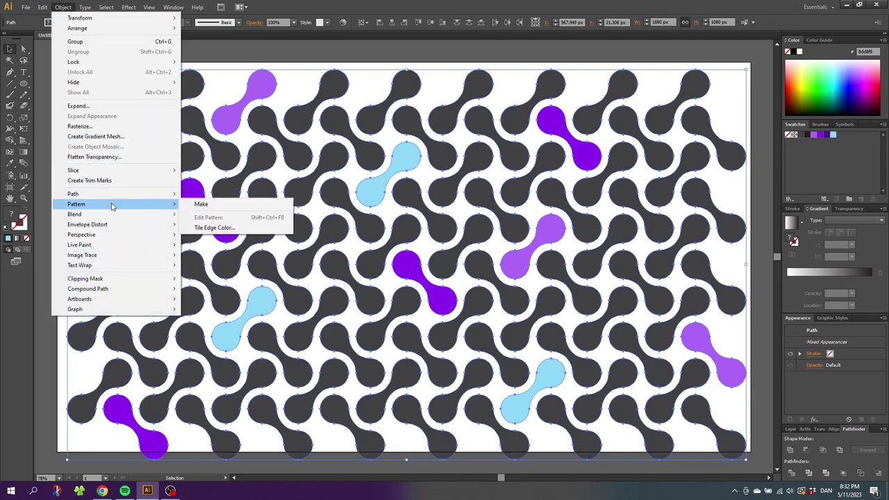
pyautogui.click(200, 206)
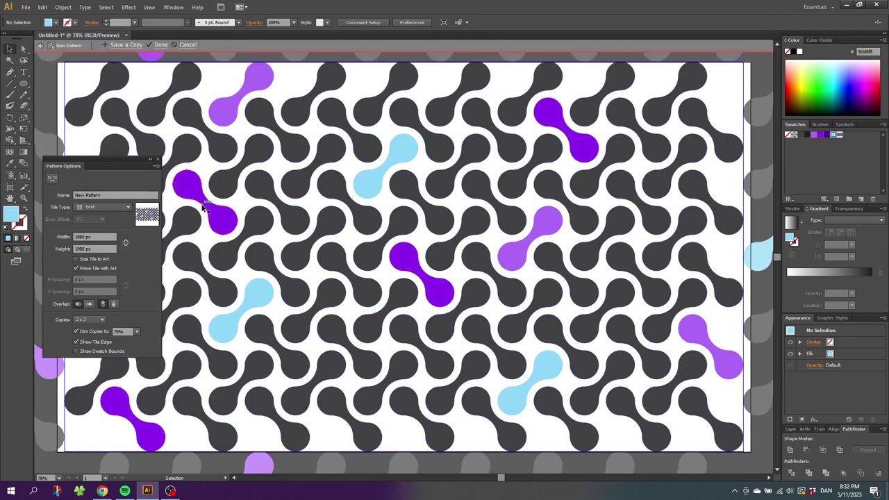
pyautogui.click(24, 198)
pyautogui.keyDown('alt'); pyautogui.click(384, 221); pyautogui.keyUp('alt')
pyautogui.keyDown('alt'); pyautogui.click(394, 247); pyautogui.keyUp('alt')
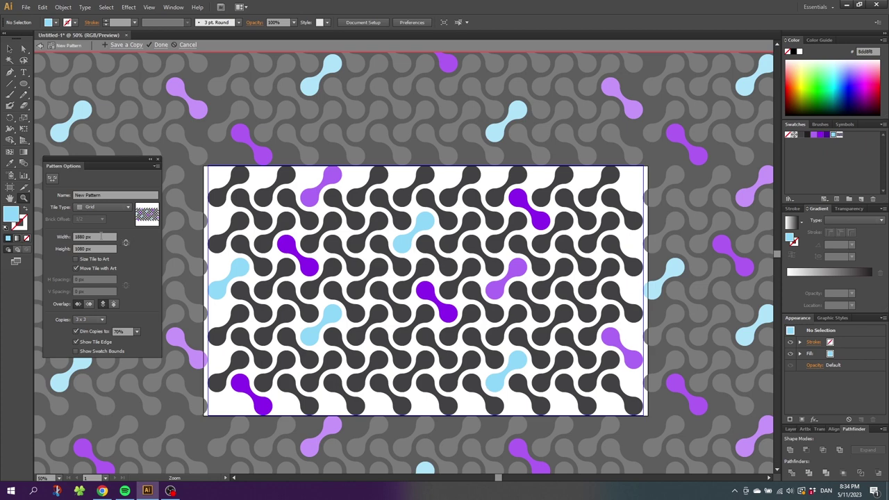
# Set the pattern tile to 1800 px wide and 1000 px high.
pyautogui.click(102, 236)
pyautogui.write('-80')
pyautogui.press('Return')
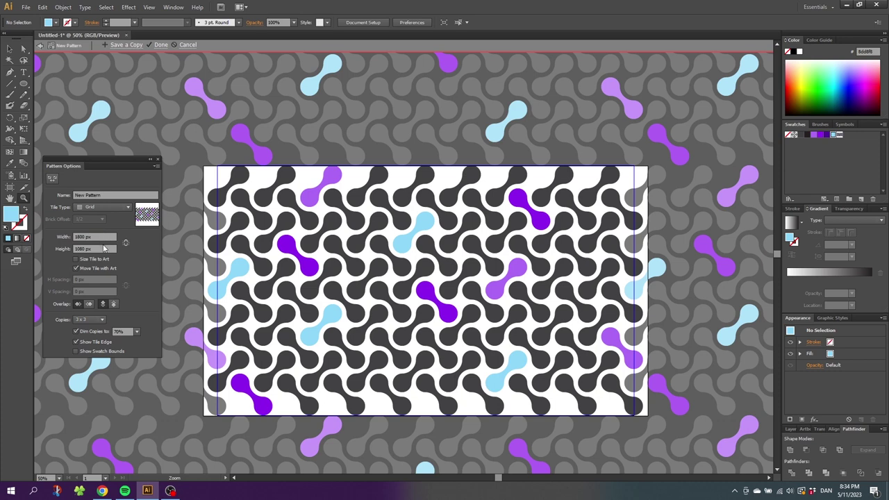
pyautogui.click(104, 248)
pyautogui.write('-80')
pyautogui.press('Return')
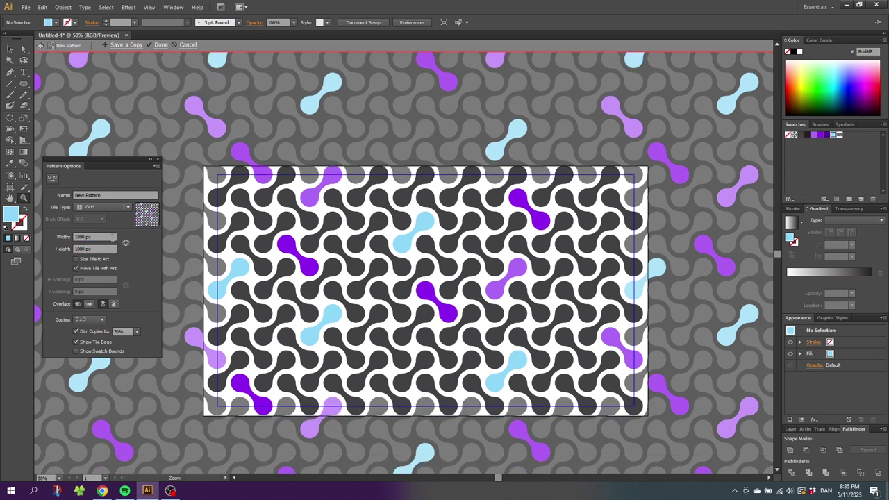
# Finish the pattern swatch and delete the original artwork from the artboard.
pyautogui.click(160, 44)
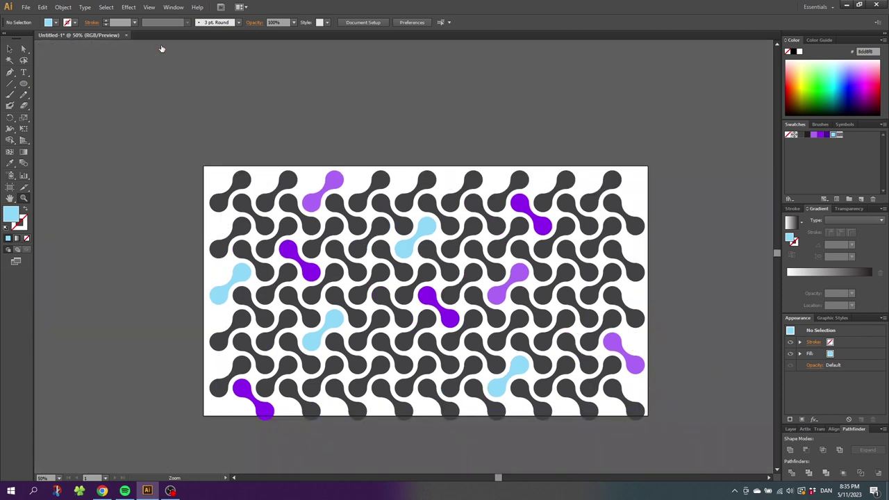
pyautogui.click(10, 49)
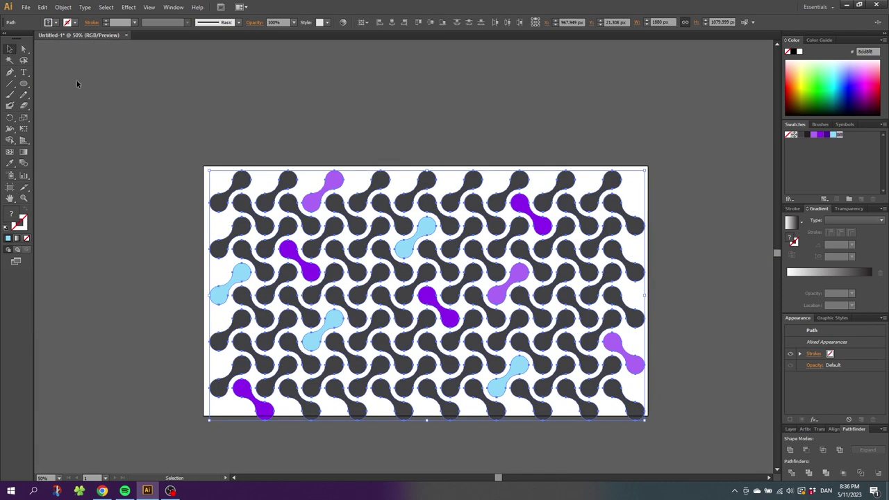
pyautogui.press('Delete')
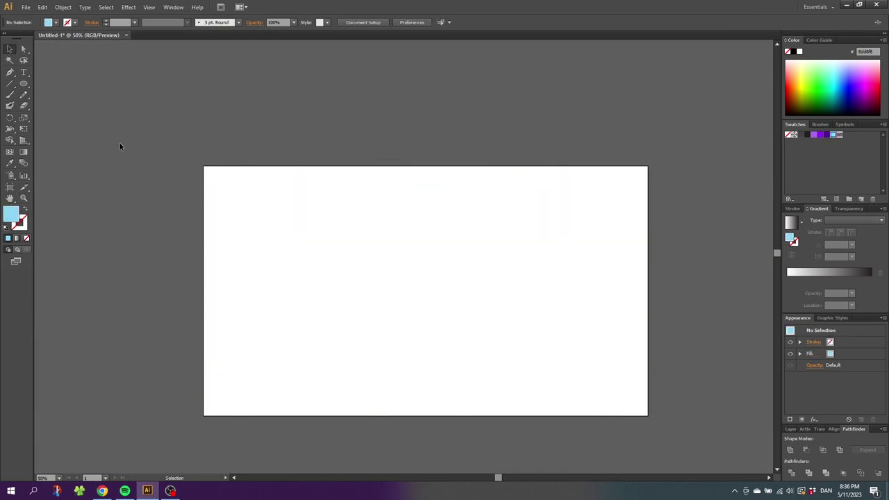
# Draw a light-blue rectangle covering the whole artboard.
pyautogui.click(23, 84)
pyautogui.press('m')
pyautogui.moveTo(203, 166); pyautogui.dragTo(695, 425)
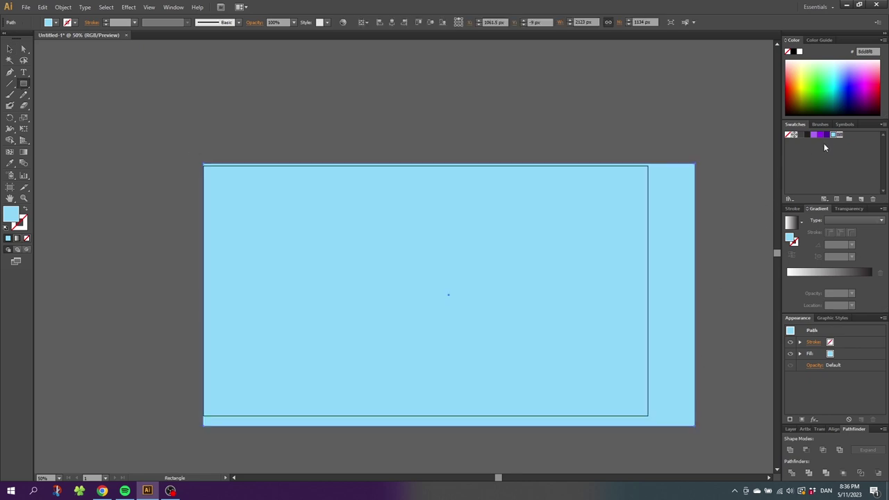